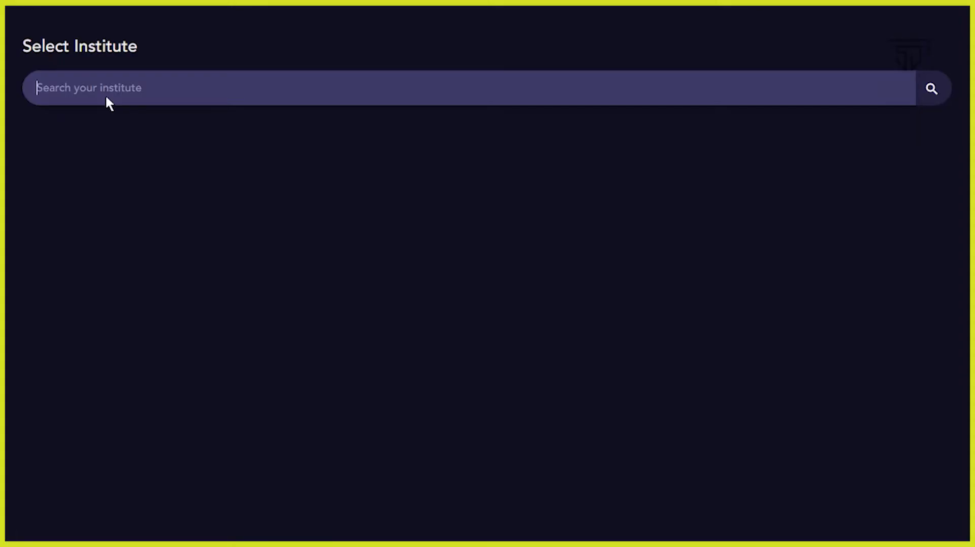
Step: Select the institute and sign in by entering the 6 digit Learner PIN
{"action": "left_click", "coordinate": [140, 229]}
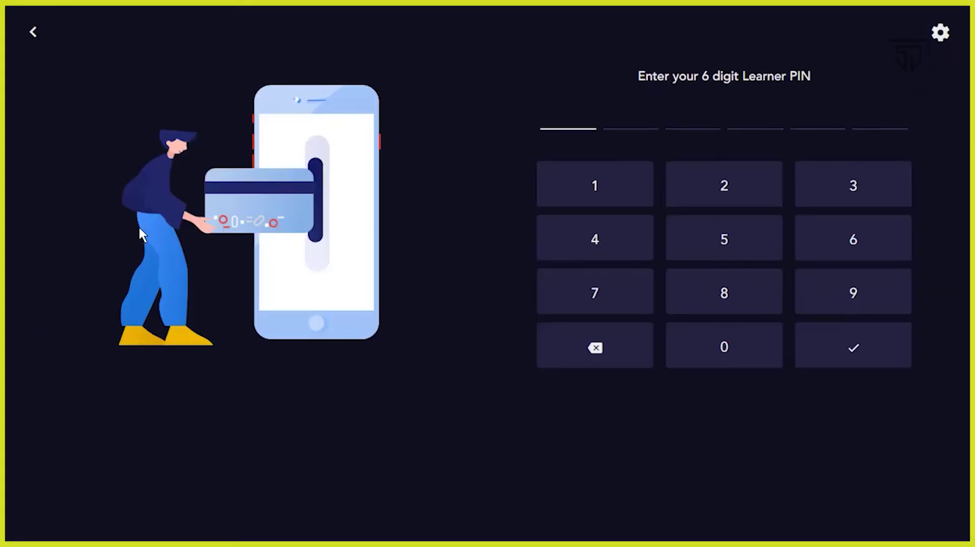
{"action": "left_click", "coordinate": [584, 176]}
{"action": "left_click", "coordinate": [584, 175]}
{"action": "left_click", "coordinate": [584, 175]}
{"action": "left_click", "coordinate": [583, 175]}
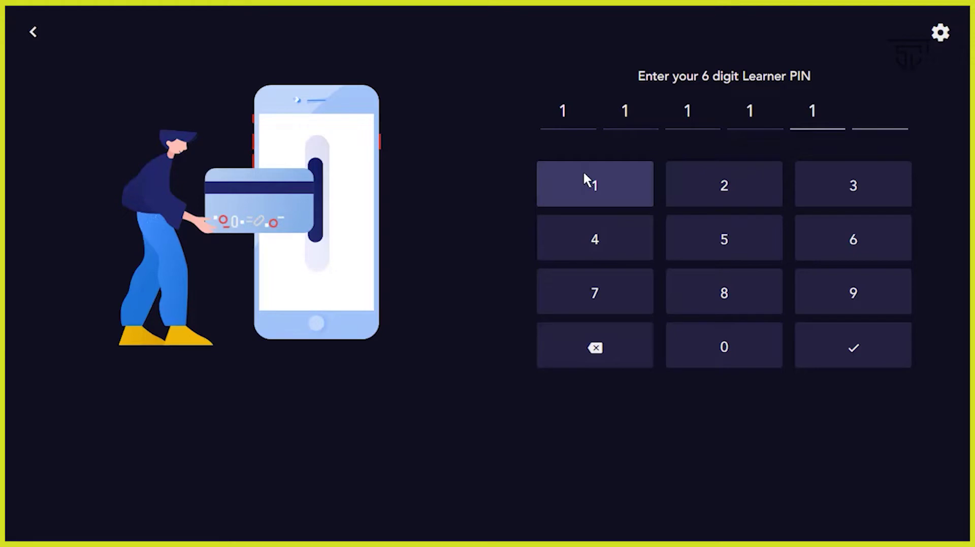
{"action": "left_click", "coordinate": [584, 175]}
{"action": "left_click", "coordinate": [584, 175]}
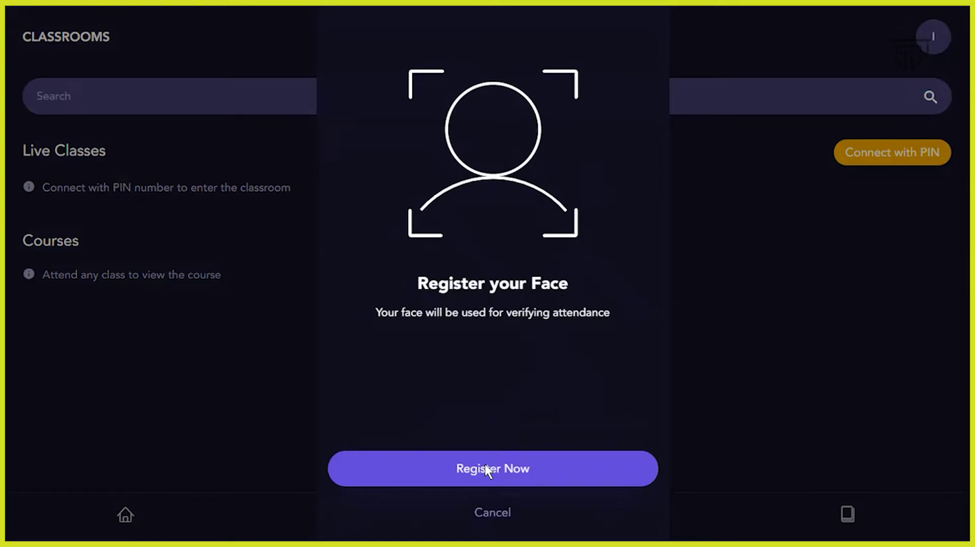
Step: Register the learner's face for attendance verification, allowing camera access and capturing the face
{"action": "left_click", "coordinate": [485, 465]}
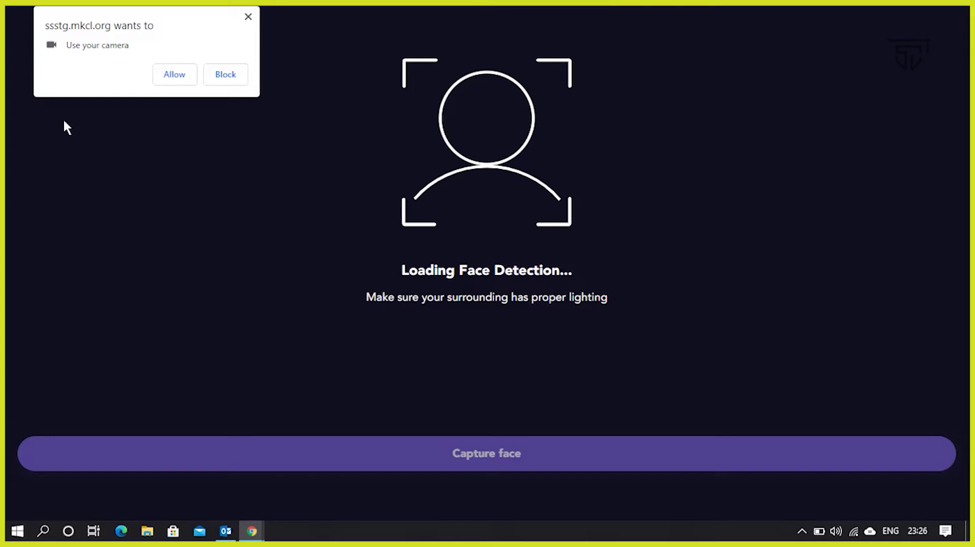
{"action": "left_click", "coordinate": [182, 77]}
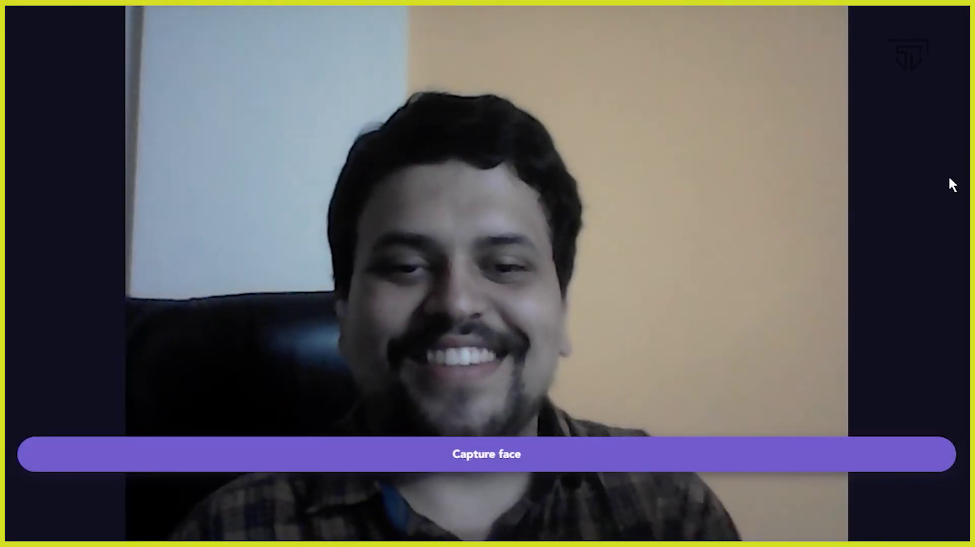
{"action": "left_click", "coordinate": [463, 463]}
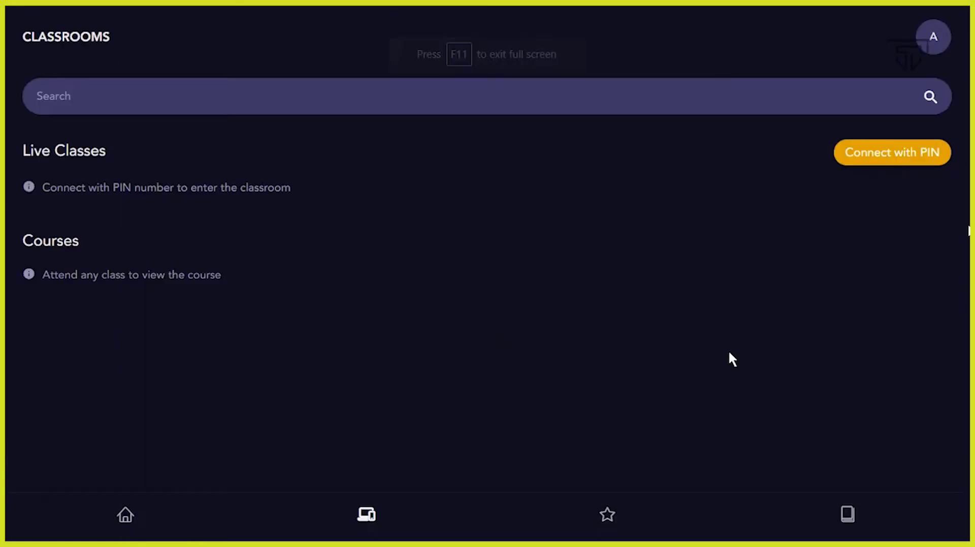
Step: Look up the classroom PIN in the teacher's presentation, join the live class with it, and like the Introduction slide
{"action": "key", "text": "alt+Tab"}
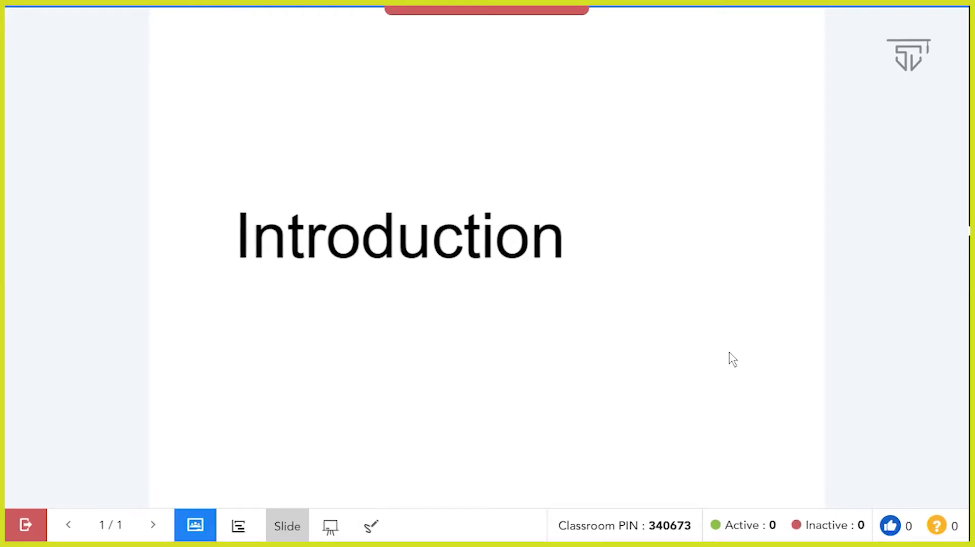
{"action": "key", "text": "alt+Tab"}
{"action": "left_click", "coordinate": [881, 161]}
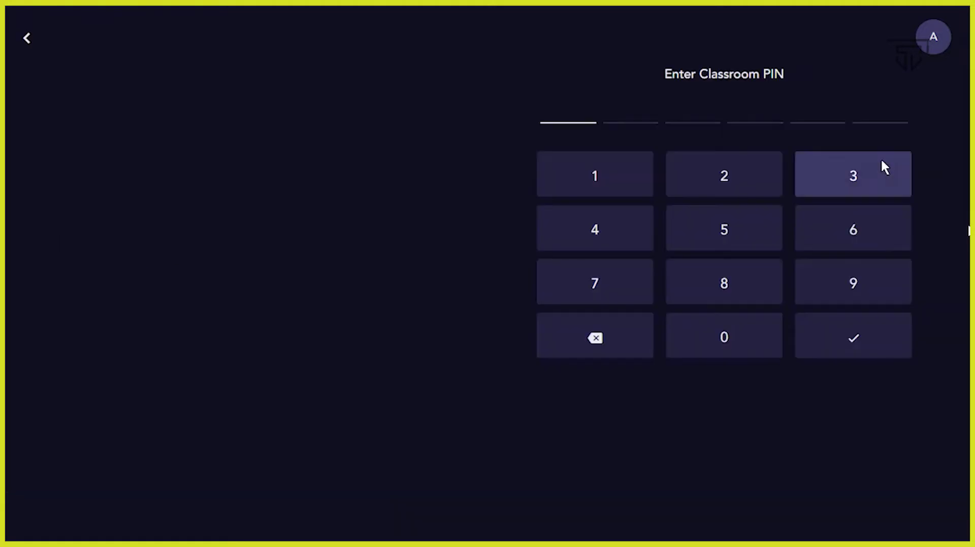
{"action": "left_click", "coordinate": [853, 178]}
{"action": "left_click", "coordinate": [613, 229]}
{"action": "left_click", "coordinate": [723, 351]}
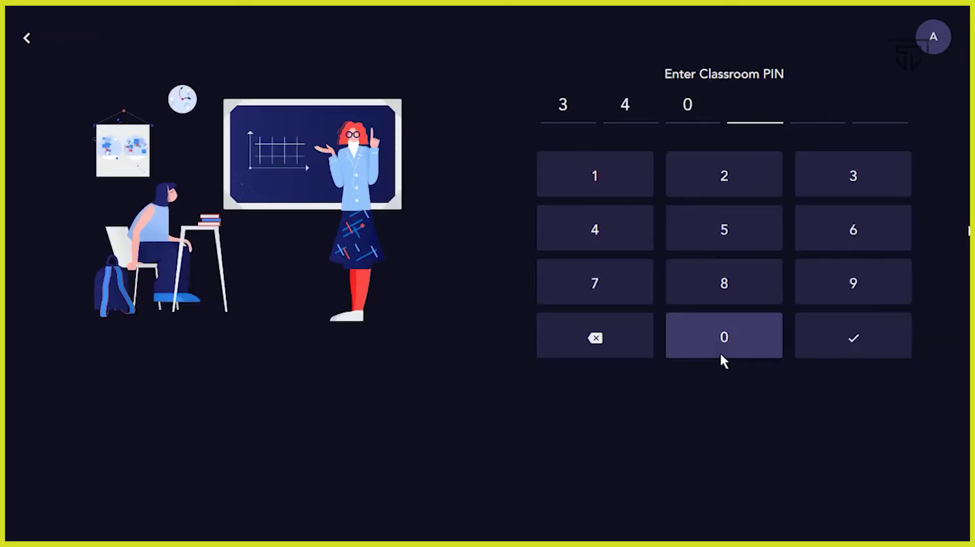
{"action": "left_click", "coordinate": [845, 249]}
{"action": "left_click", "coordinate": [623, 278]}
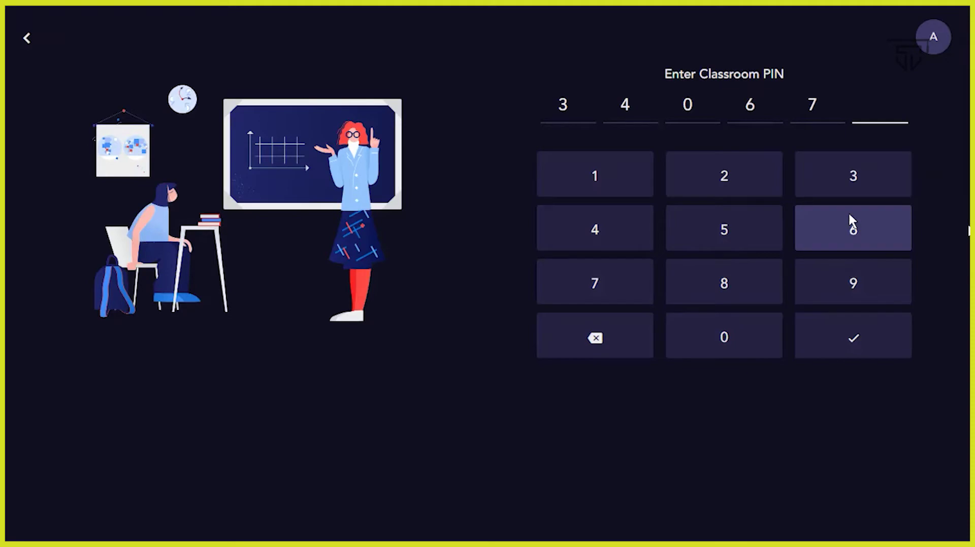
{"action": "left_click", "coordinate": [861, 191]}
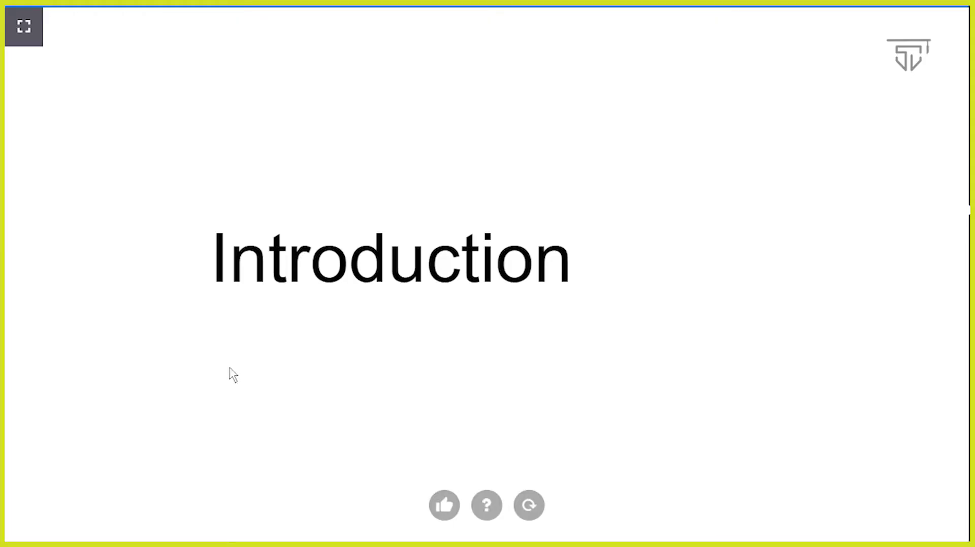
{"action": "left_click", "coordinate": [444, 505]}
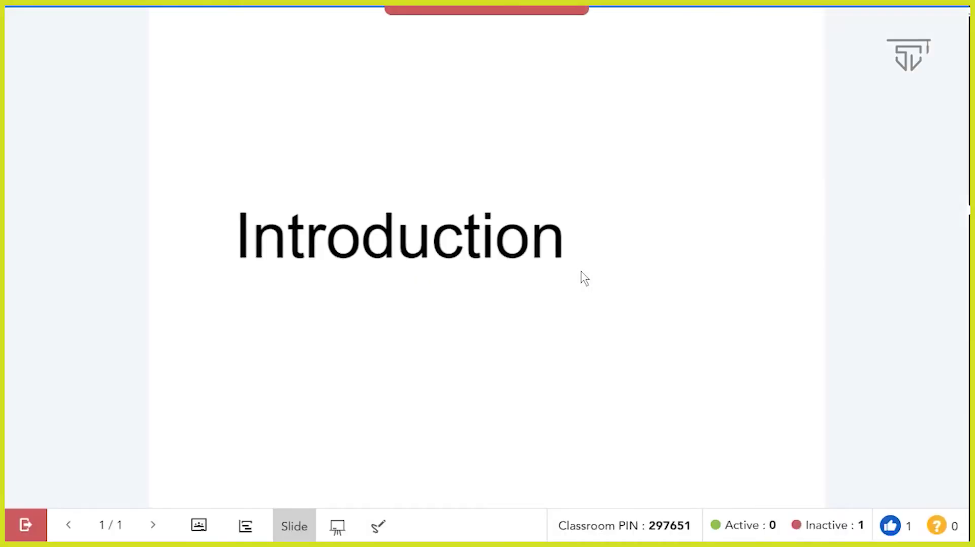
Step: Start taking attendance from the teacher's presentation and mark the learner's own attendance in the student view
{"action": "left_click", "coordinate": [202, 524]}
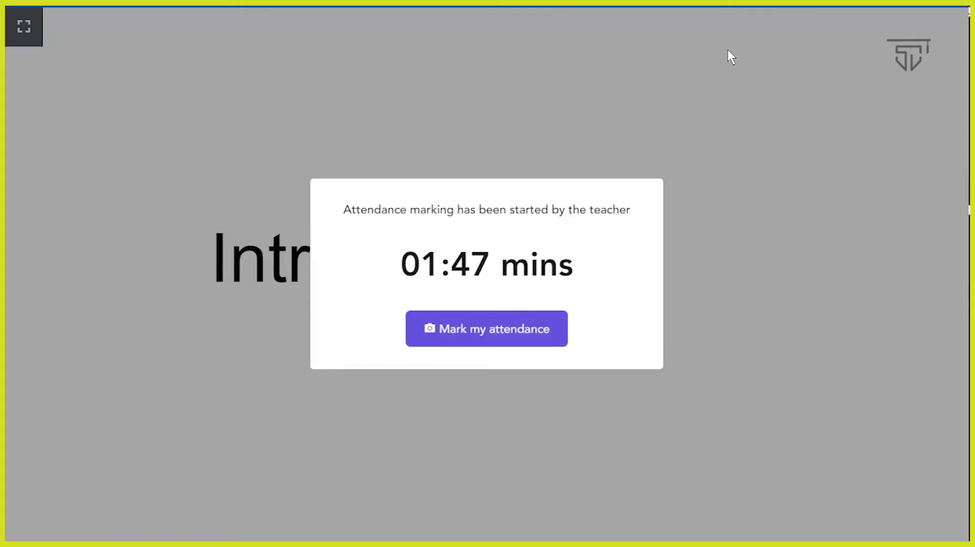
{"action": "left_click", "coordinate": [488, 333]}
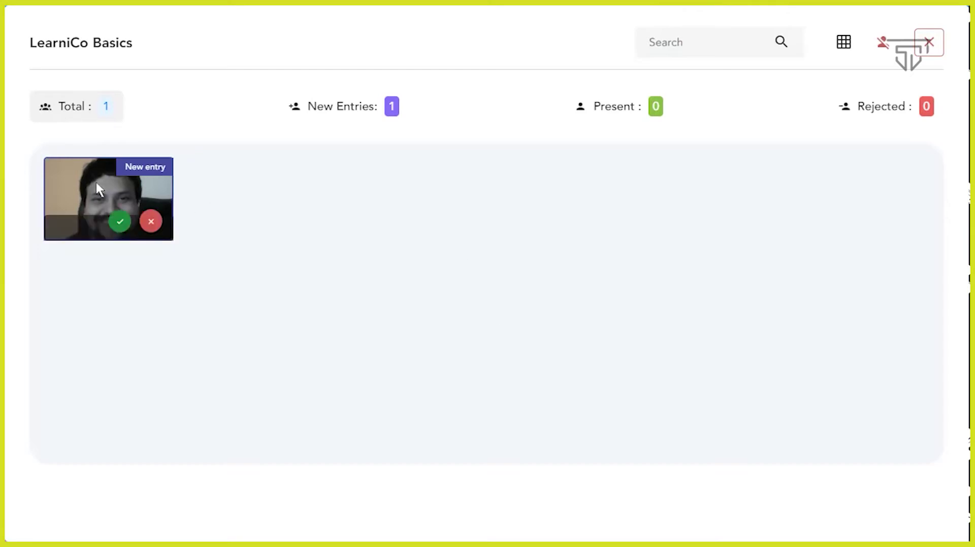
Step: Approve the learner's new entry in the LearniCo Basics attendance list and close the list
{"action": "mouse_move", "coordinate": [130, 202]}
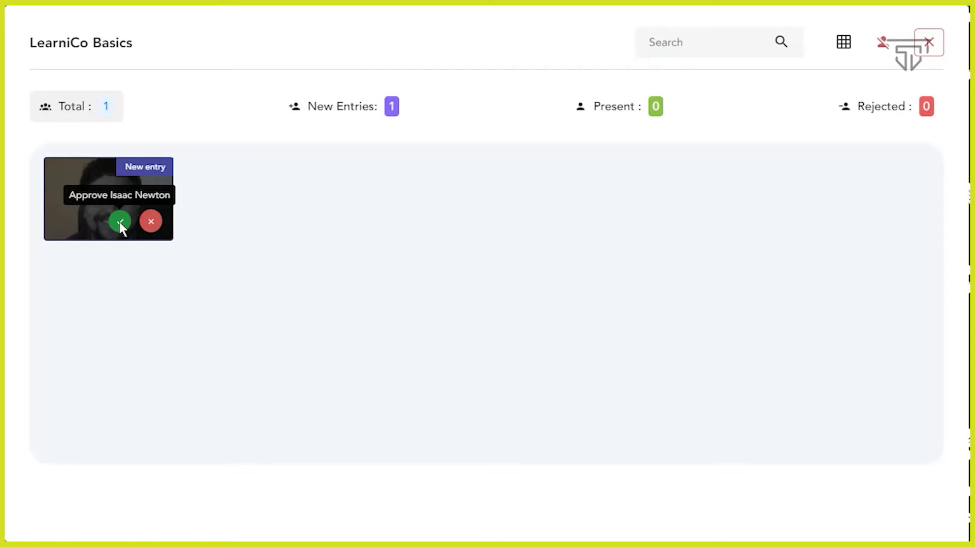
{"action": "left_click", "coordinate": [120, 222]}
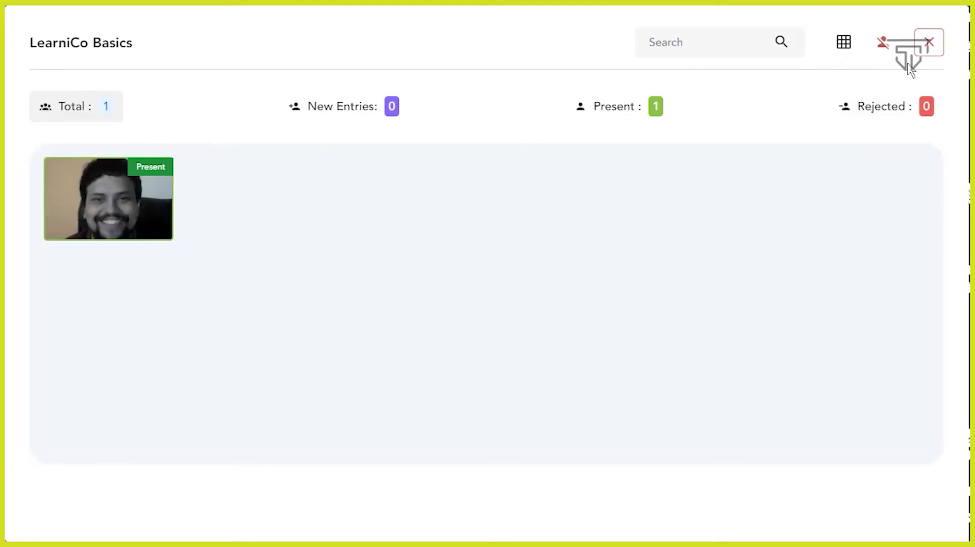
{"action": "left_click", "coordinate": [928, 45]}
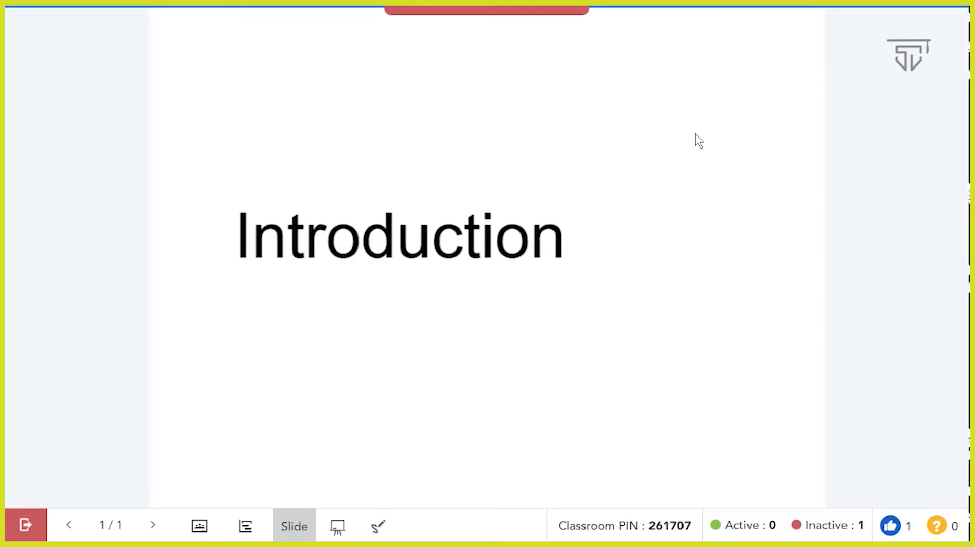
Step: Take attendance again for LearniCo Basics, stop the countdown early, and close the attendance list
{"action": "left_click", "coordinate": [199, 525]}
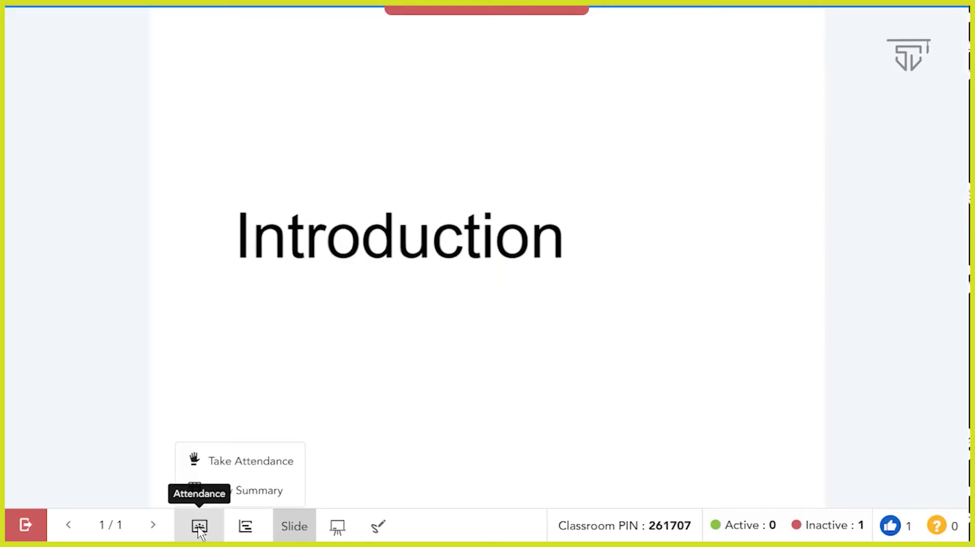
{"action": "left_click", "coordinate": [237, 463]}
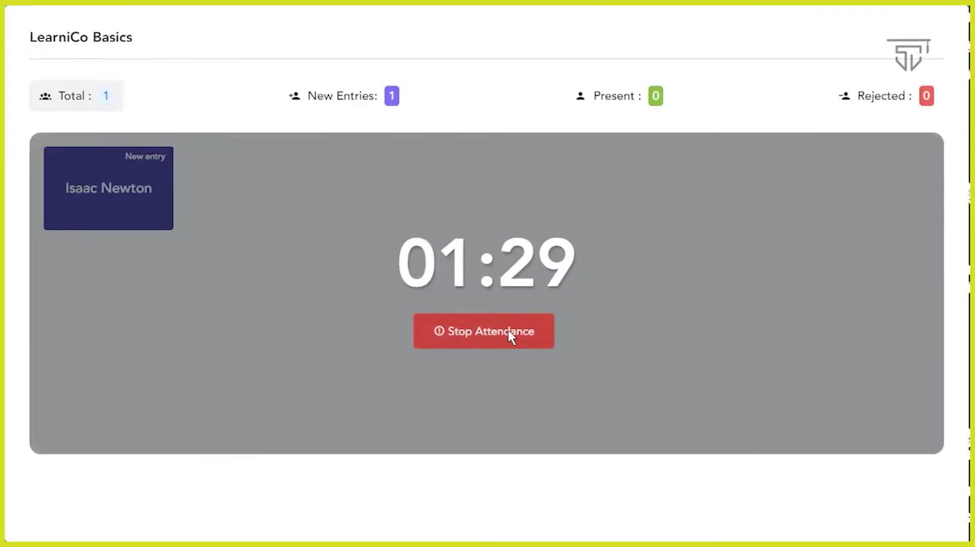
{"action": "left_click", "coordinate": [508, 333]}
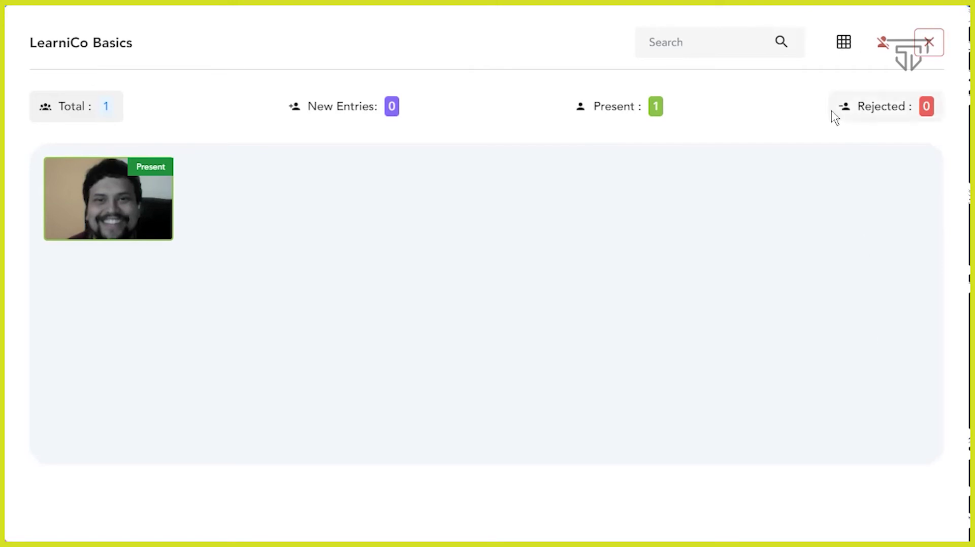
{"action": "left_click", "coordinate": [929, 42]}
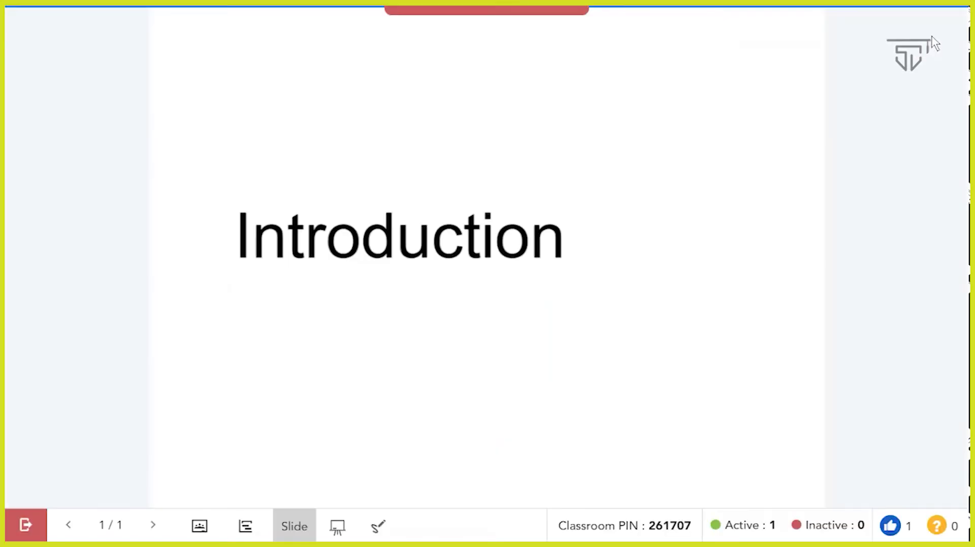
Step: Mark the 1:07 AM round in the attendance summary as final attendance and close the presentation
{"action": "left_click", "coordinate": [198, 525]}
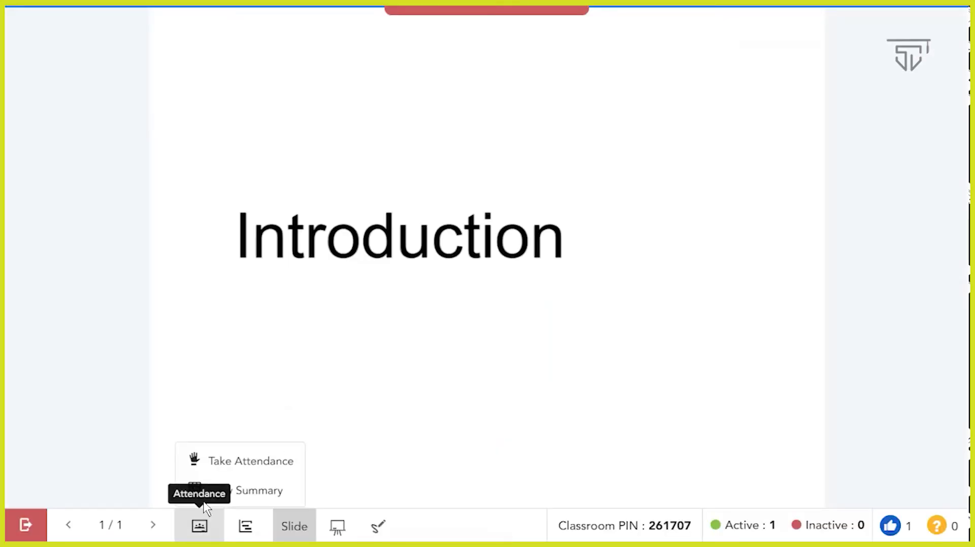
{"action": "left_click", "coordinate": [240, 491]}
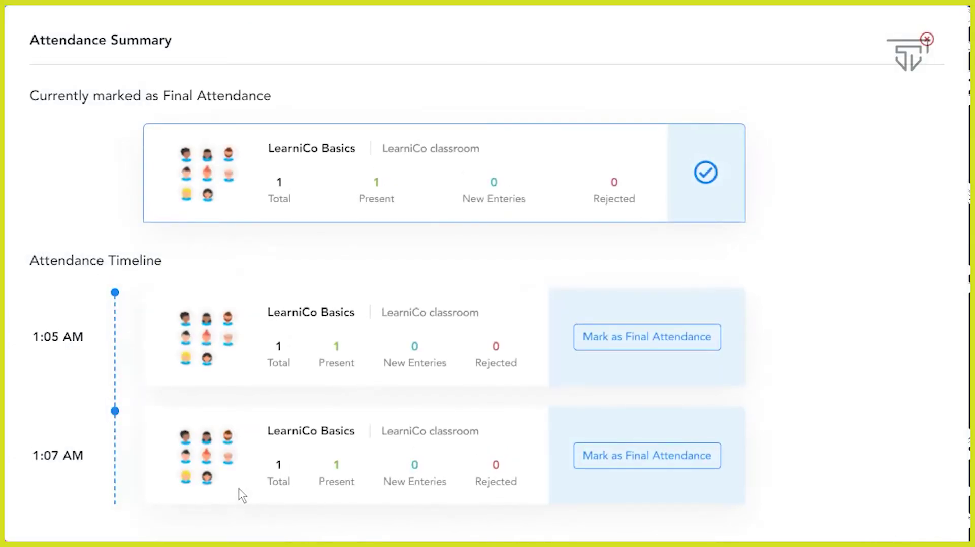
{"action": "left_click", "coordinate": [639, 454]}
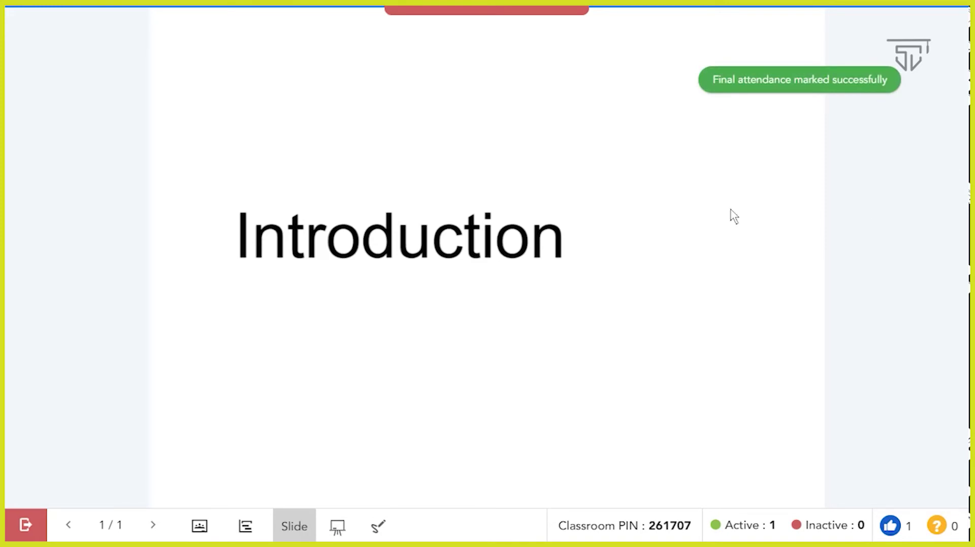
{"action": "left_click", "coordinate": [25, 533]}
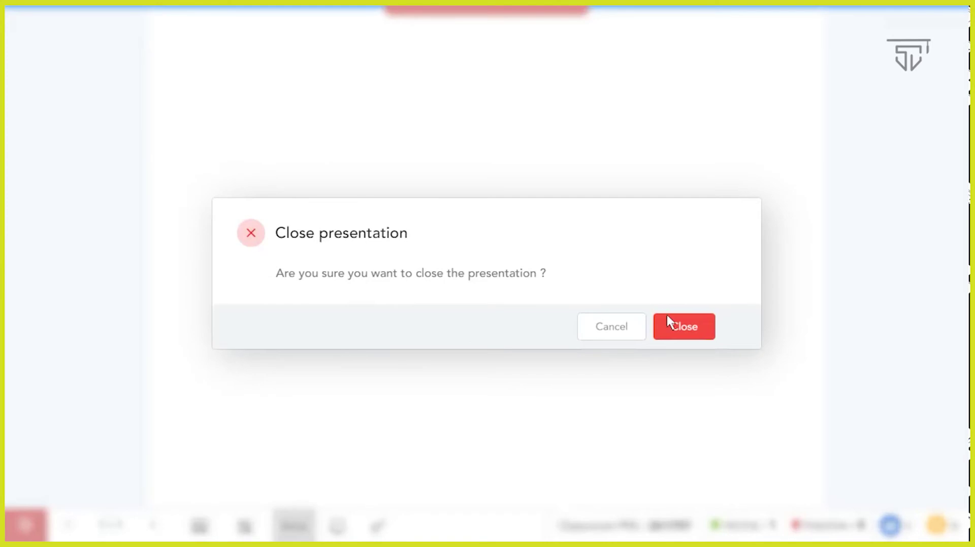
{"action": "left_click", "coordinate": [674, 326]}
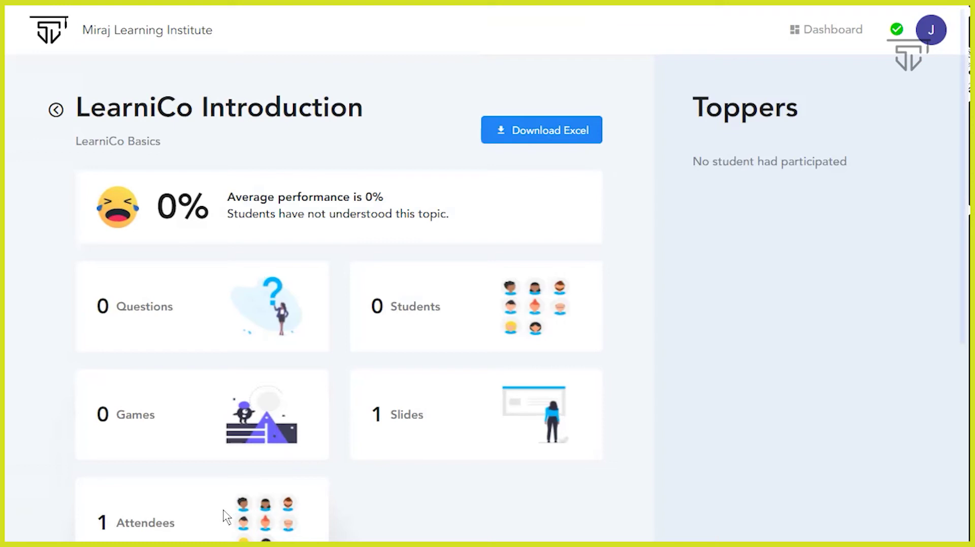
Step: View the learners marked present in the session's attendance summary and return to the LearniCo Introduction report
{"action": "left_click", "coordinate": [225, 517]}
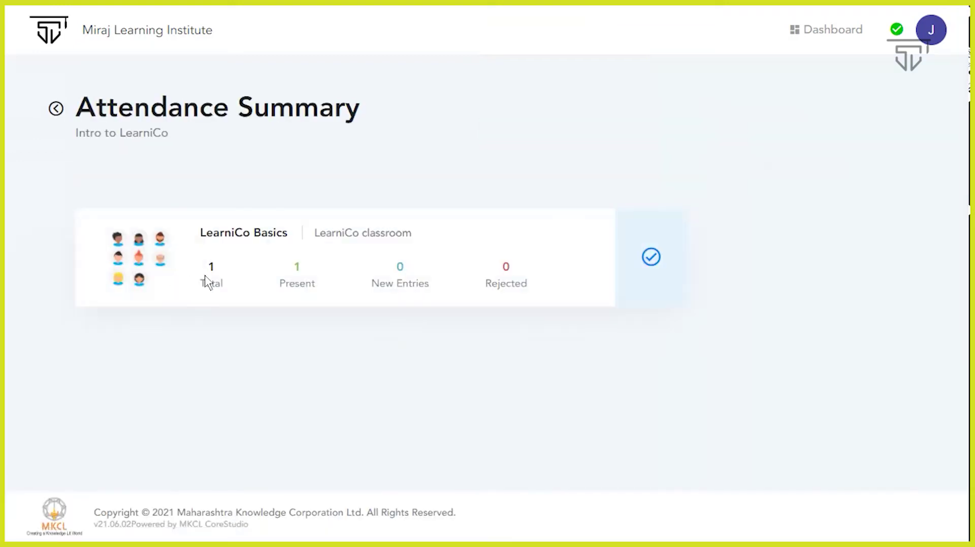
{"action": "left_click", "coordinate": [299, 275]}
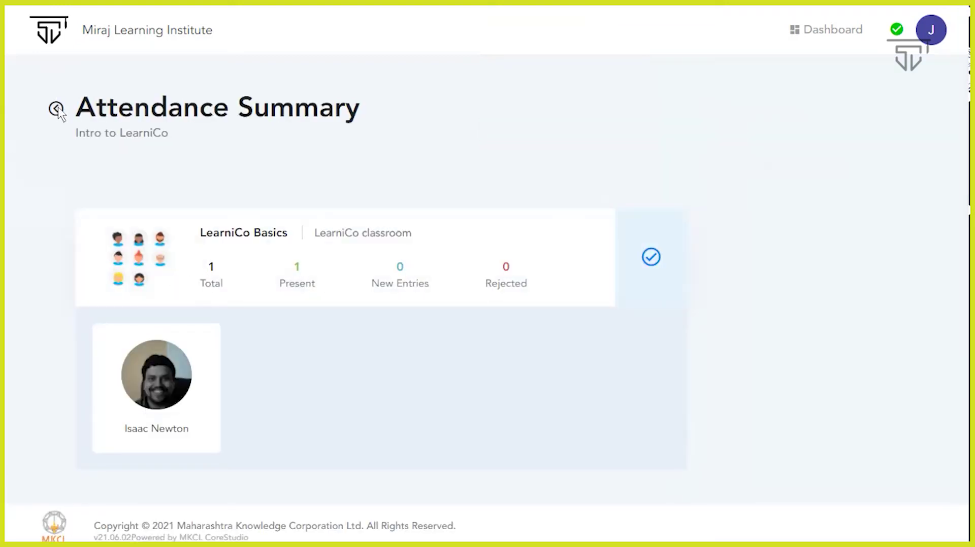
{"action": "left_click", "coordinate": [57, 110]}
Step: Download the LearniCo Introduction report as Excel files and open attendance.csv from the downloaded archive
{"action": "left_click", "coordinate": [538, 129]}
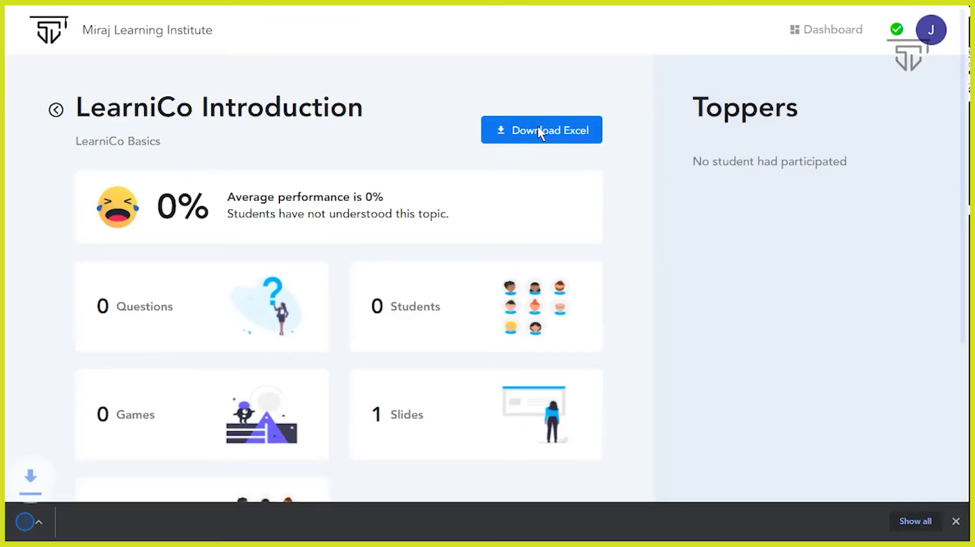
{"action": "left_click", "coordinate": [96, 524]}
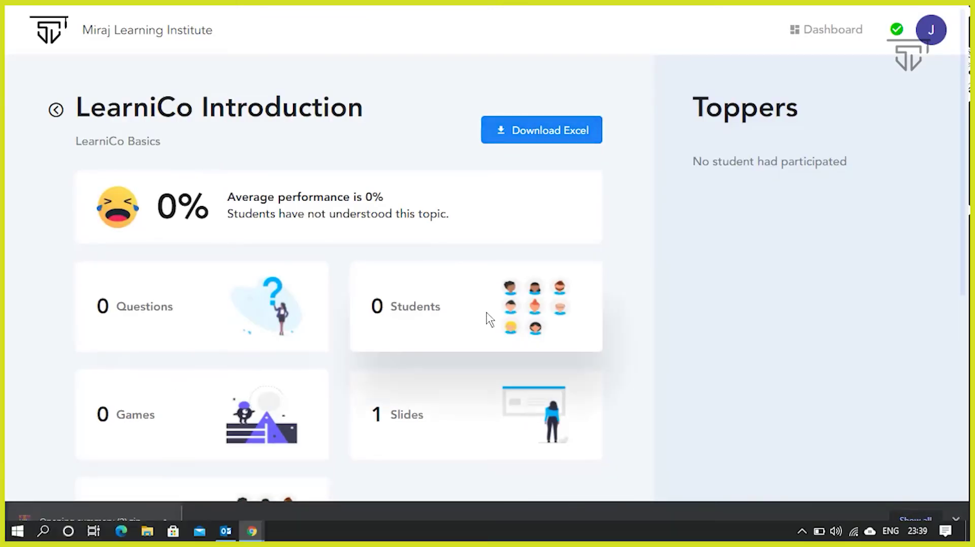
{"action": "double_click", "coordinate": [148, 255]}
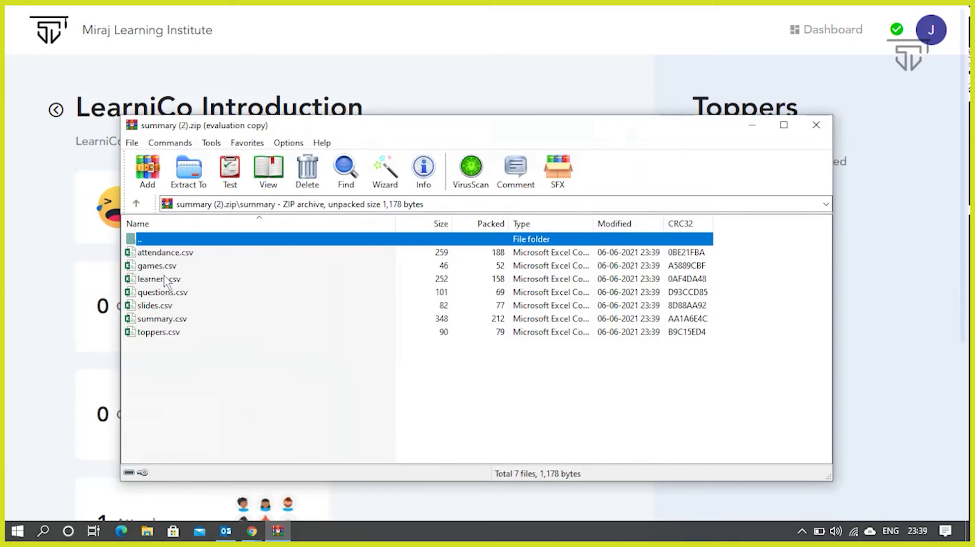
{"action": "left_click", "coordinate": [156, 255]}
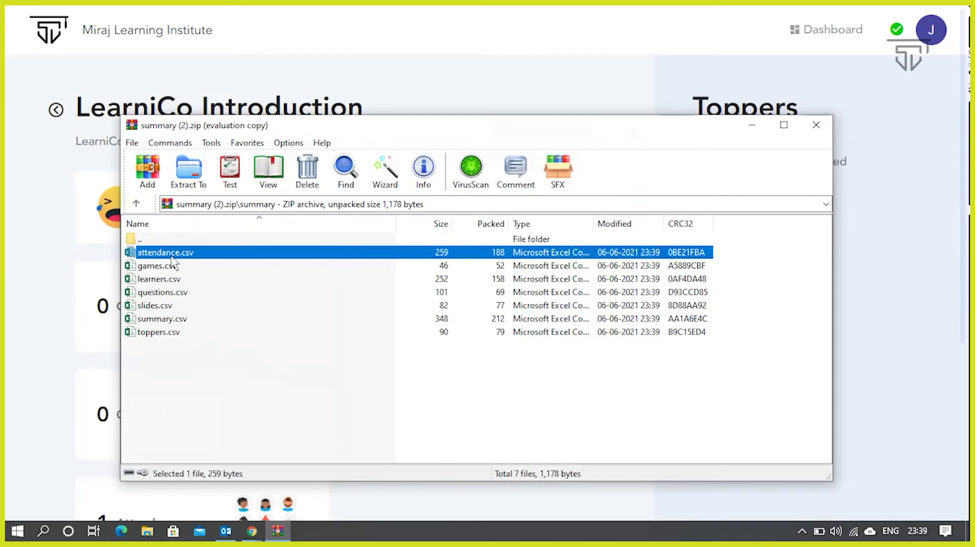
{"action": "double_click", "coordinate": [171, 257]}
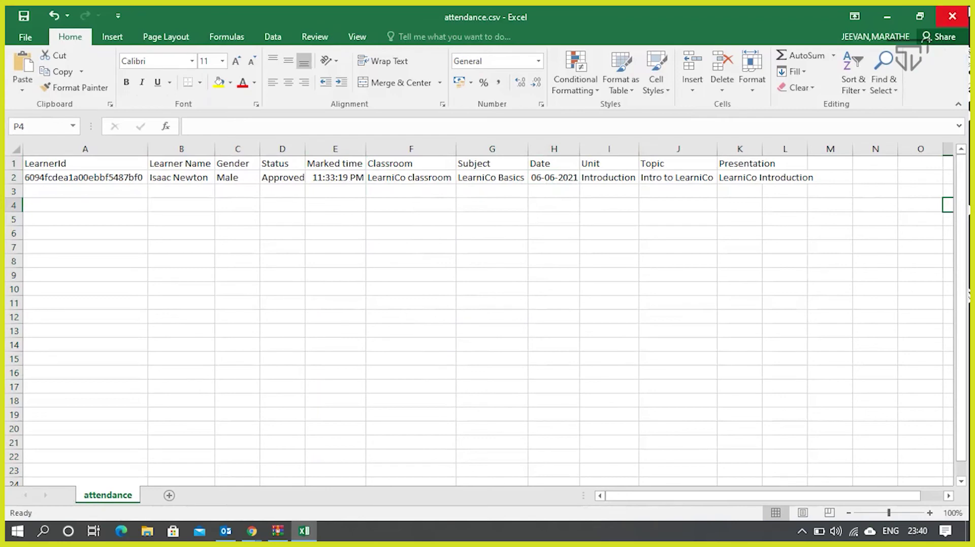
Step: Close the attendance spreadsheet and the summary archive to return to the LearniCo Introduction report
{"action": "left_click", "coordinate": [952, 16]}
{"action": "left_click", "coordinate": [495, 288]}
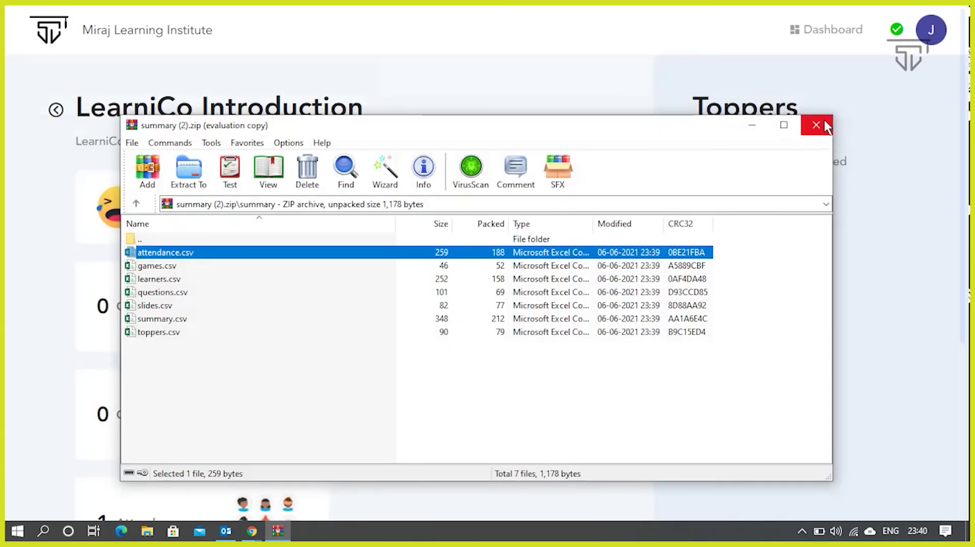
{"action": "left_click", "coordinate": [825, 122]}
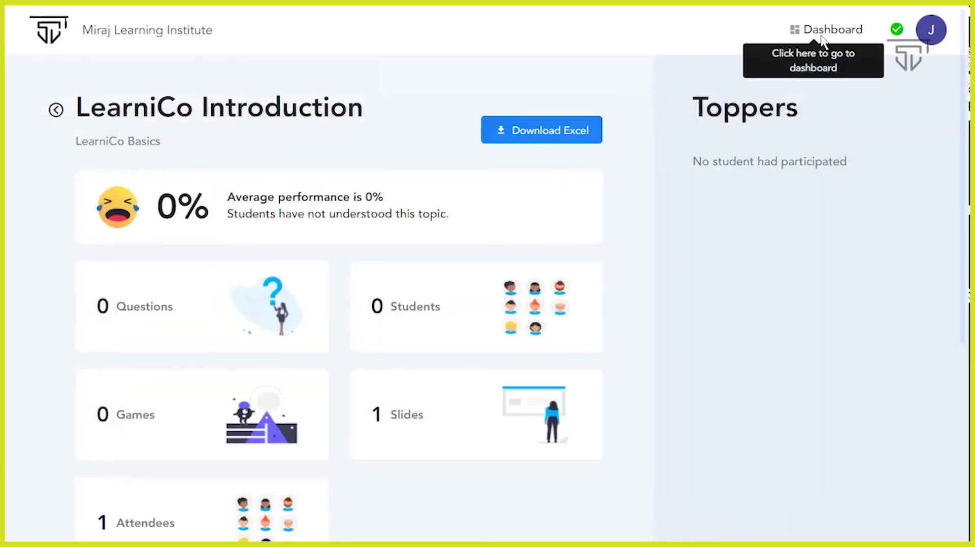
Step: Leave the session report for the dashboard, open the Students Report from the reports summary and generate it for the chosen classroom
{"action": "left_click", "coordinate": [823, 32]}
{"action": "left_click", "coordinate": [812, 312]}
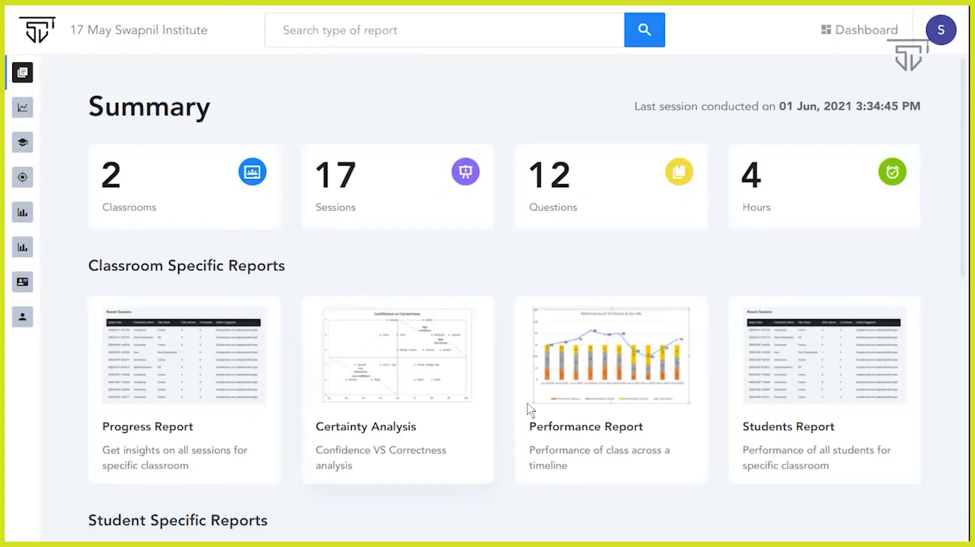
{"action": "left_click", "coordinate": [775, 394]}
{"action": "left_click", "coordinate": [761, 191]}
{"action": "left_click", "coordinate": [703, 227]}
{"action": "left_click", "coordinate": [885, 187]}
Step: Look through the Students Report and export only its visible records with Quick Export
{"action": "scroll", "coordinate": [511, 294], "scroll_direction": "down", "scroll_amount": 10}
{"action": "scroll", "coordinate": [511, 293], "scroll_direction": "up", "scroll_amount": 10}
{"action": "left_click", "coordinate": [181, 326]}
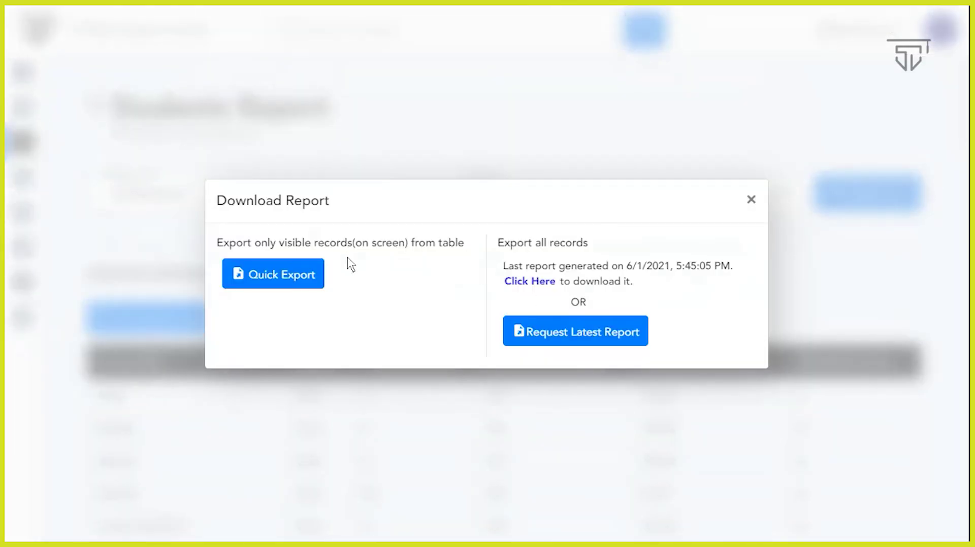
{"action": "left_click", "coordinate": [281, 274]}
Step: Save the attendance settings with Maximum number of students as the final attendance criterion and a duration of 2 minutes
{"action": "left_click", "coordinate": [866, 30]}
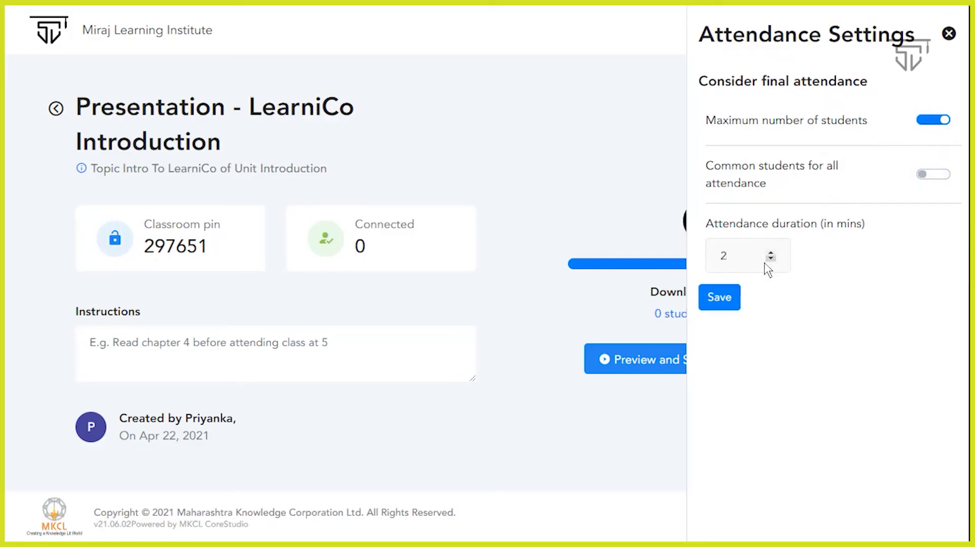
{"action": "left_click", "coordinate": [718, 297]}
Step: Approve the learner's new entry in the LearniCo Basics attendance and close the attendance view
{"action": "left_click", "coordinate": [203, 523]}
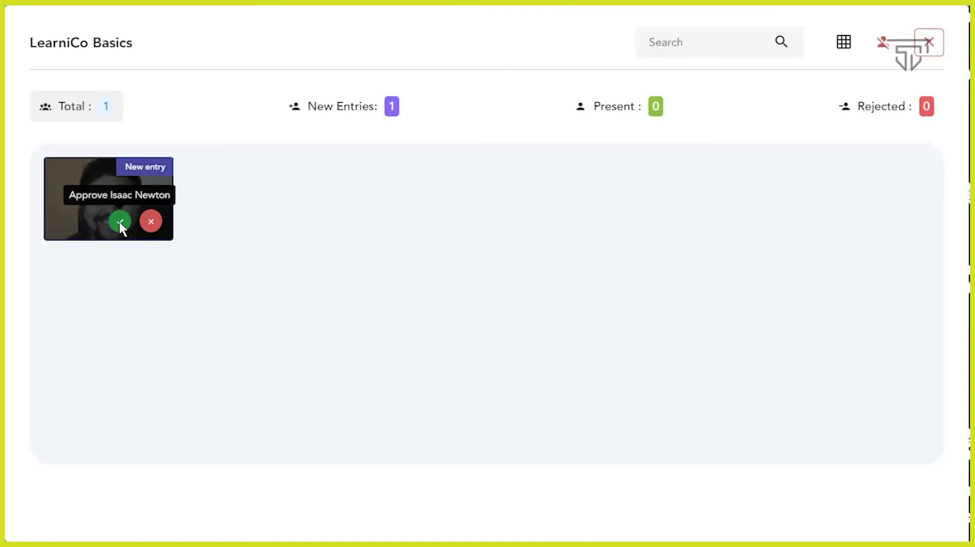
{"action": "left_click", "coordinate": [120, 221]}
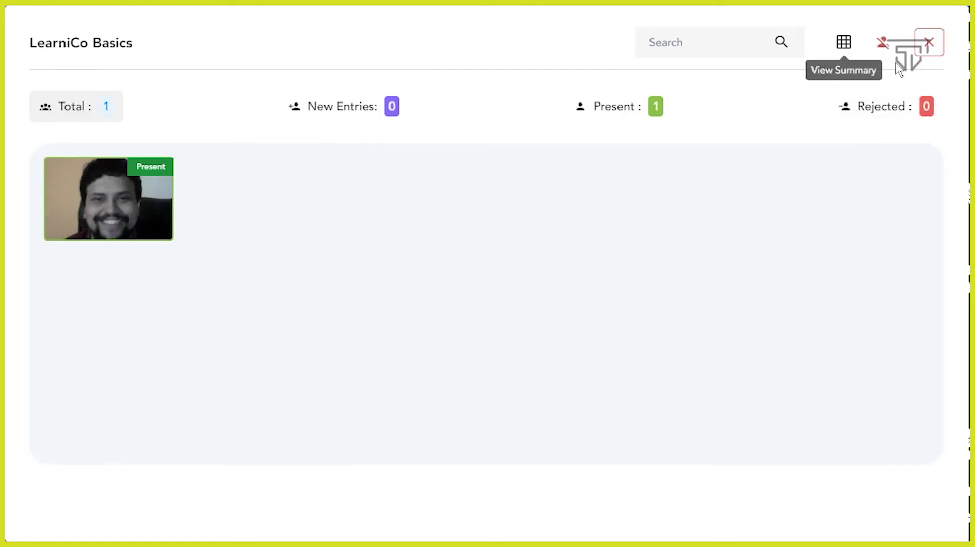
{"action": "left_click", "coordinate": [928, 45]}
Step: Mark the 1:07 AM round as final attendance in the attendance summary and close the presentation
{"action": "left_click", "coordinate": [198, 519]}
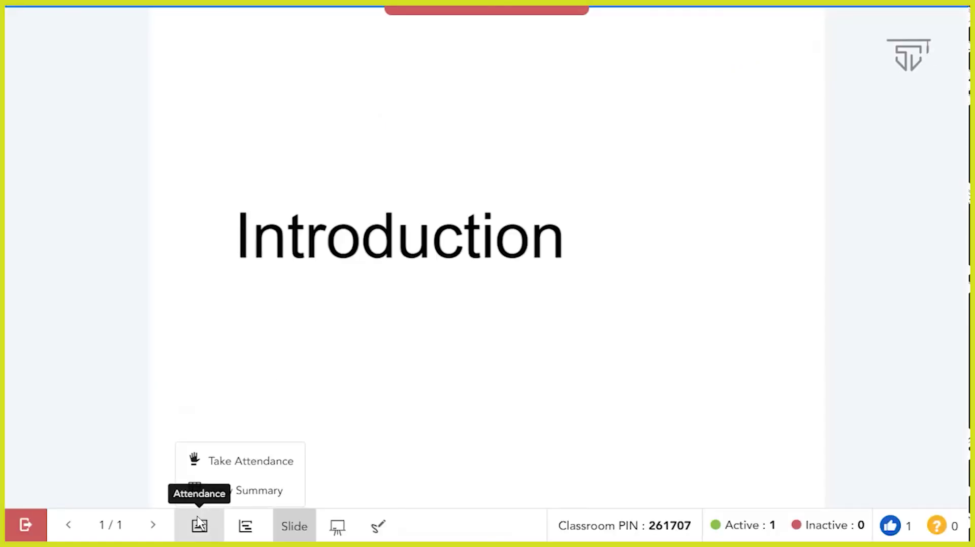
{"action": "left_click", "coordinate": [241, 491]}
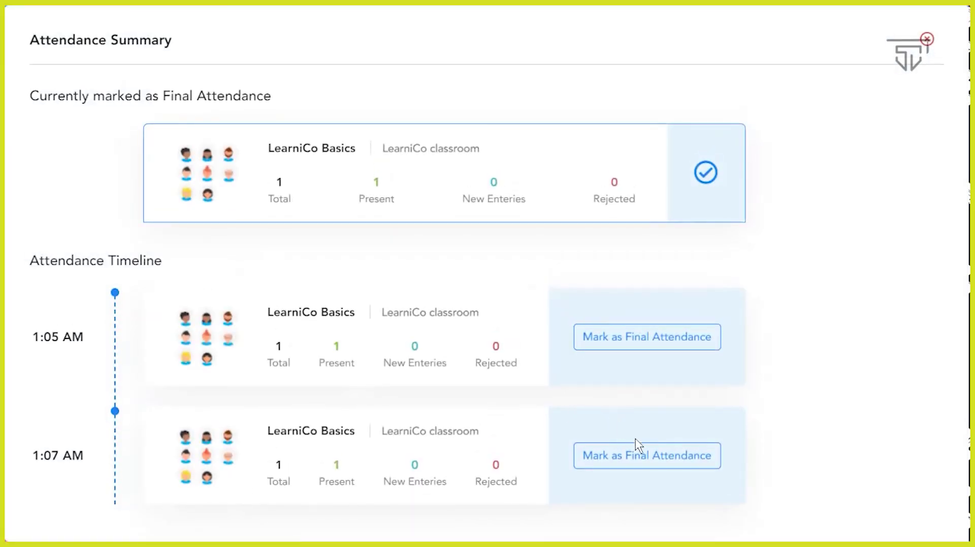
{"action": "left_click", "coordinate": [639, 456]}
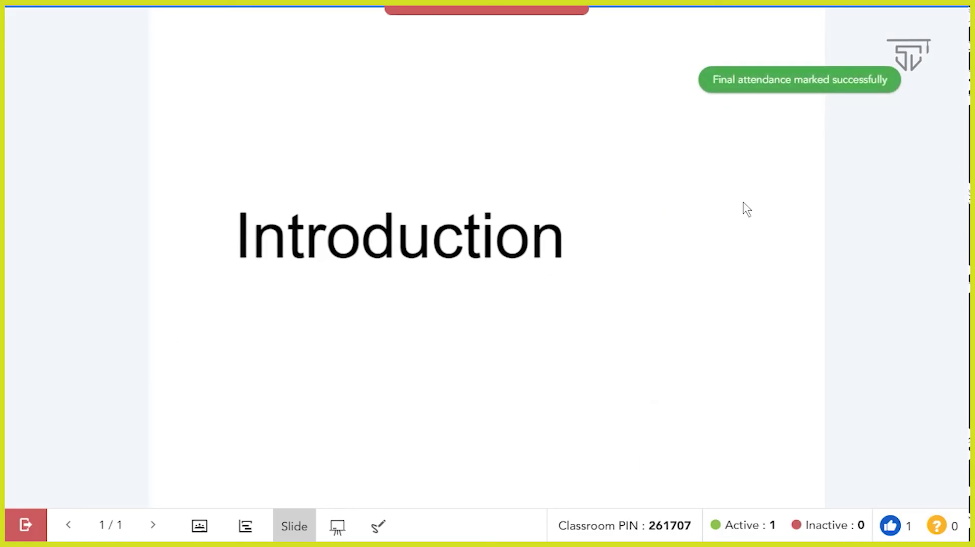
{"action": "left_click", "coordinate": [24, 529]}
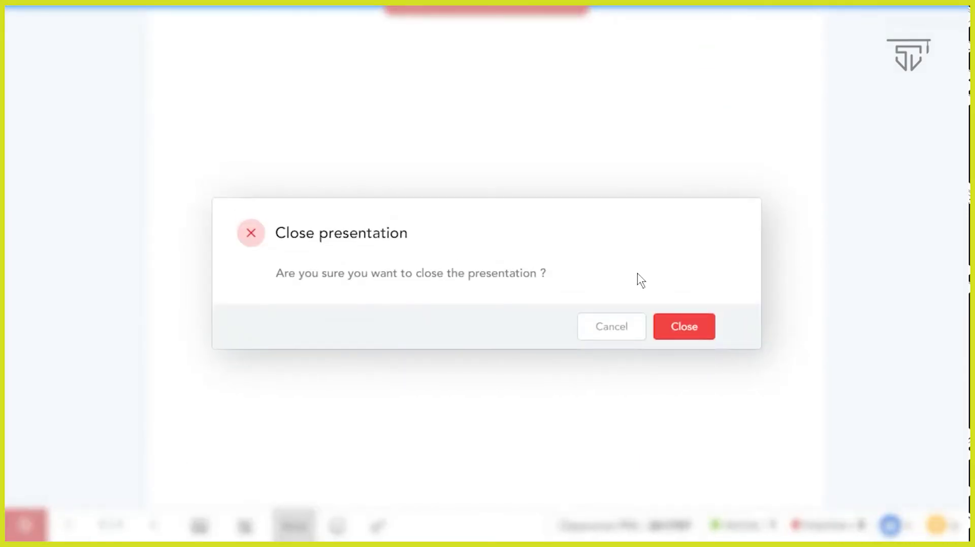
{"action": "left_click", "coordinate": [684, 326]}
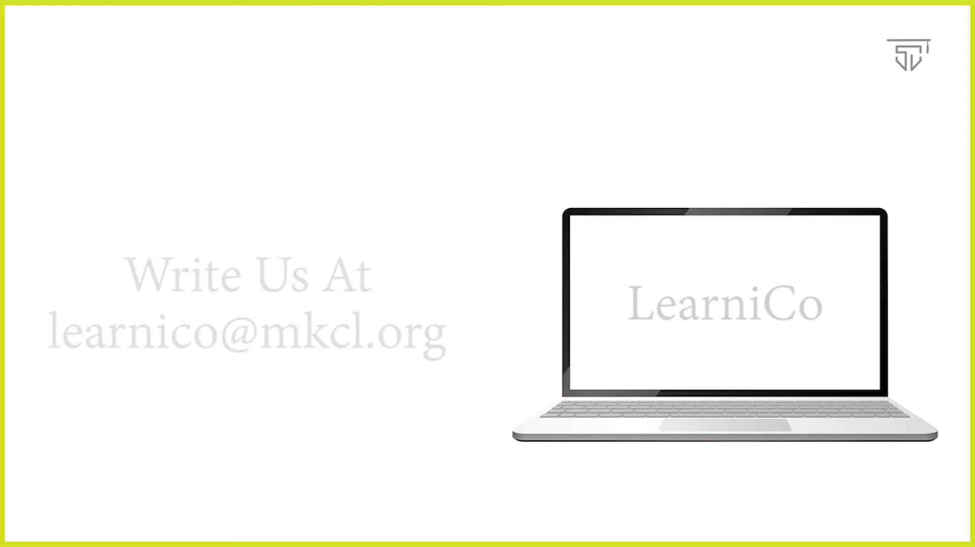